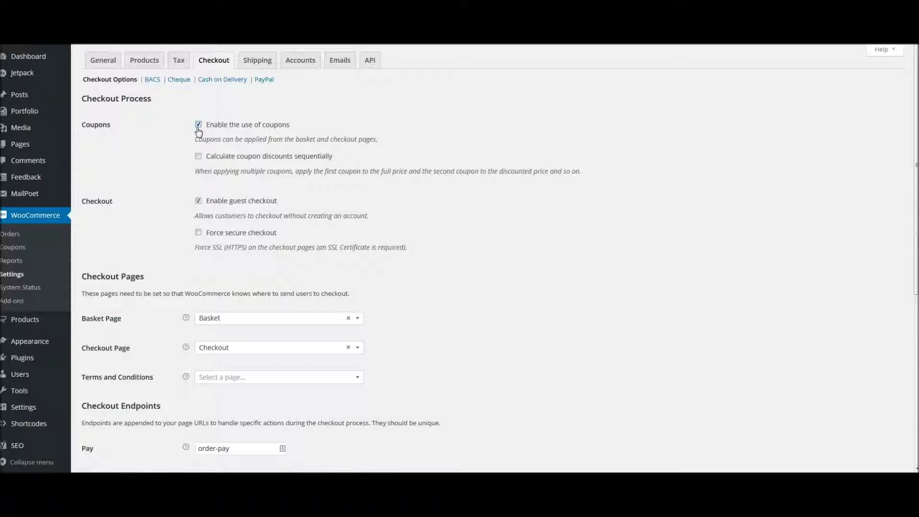
- Turn off guest checkout, trying out the sequential coupon discount and forced secure checkout options
{"action": "left_click", "coordinate": [199, 158]}
{"action": "left_click", "coordinate": [199, 159]}
{"action": "left_click", "coordinate": [199, 202]}
{"action": "left_click", "coordinate": [198, 233]}
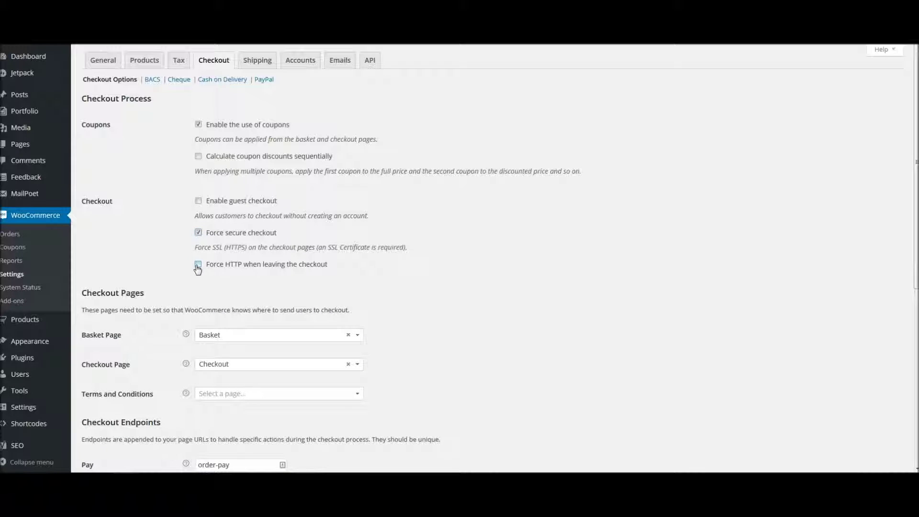
{"action": "left_click", "coordinate": [198, 233]}
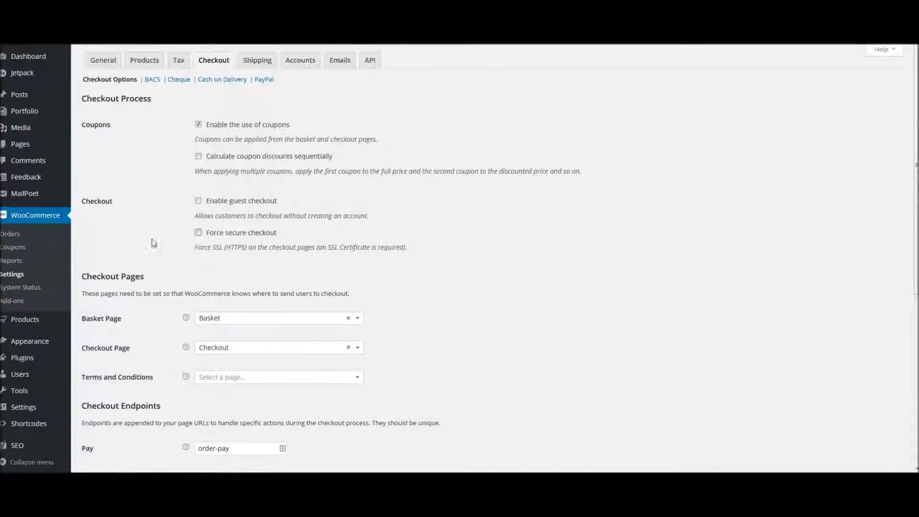
- Examine the page choices available for the Basket Page, Checkout Page, and Terms and Conditions settings
{"action": "scroll", "coordinate": [221, 230], "scroll_direction": "down", "scroll_amount": 3}
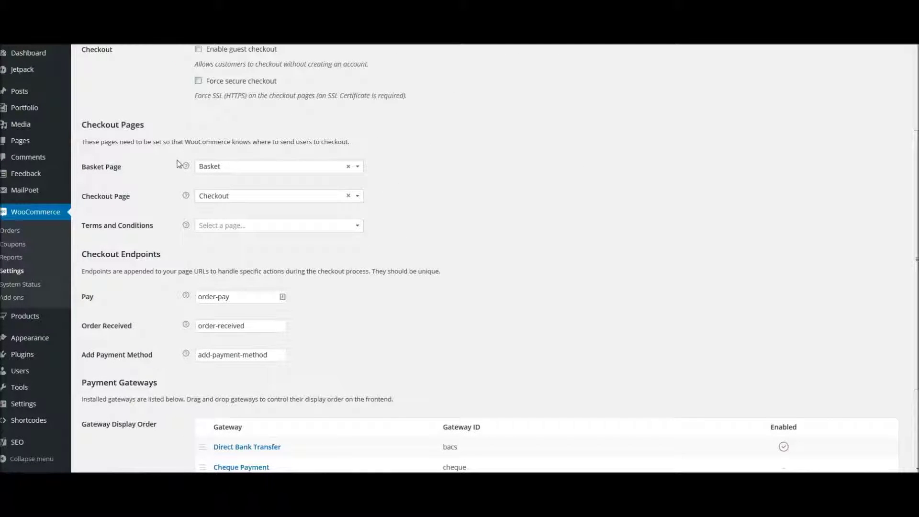
{"action": "scroll", "coordinate": [173, 183], "scroll_direction": "up", "scroll_amount": 3}
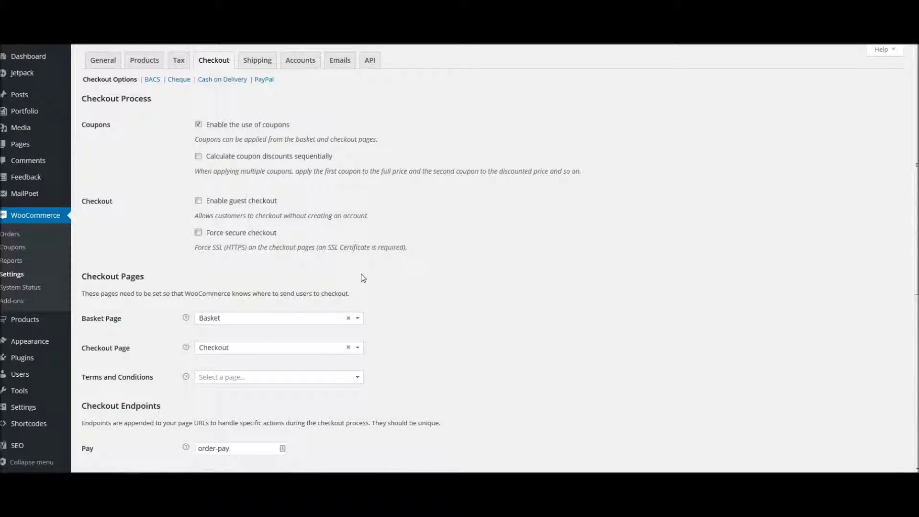
{"action": "scroll", "coordinate": [370, 265], "scroll_direction": "down", "scroll_amount": 2}
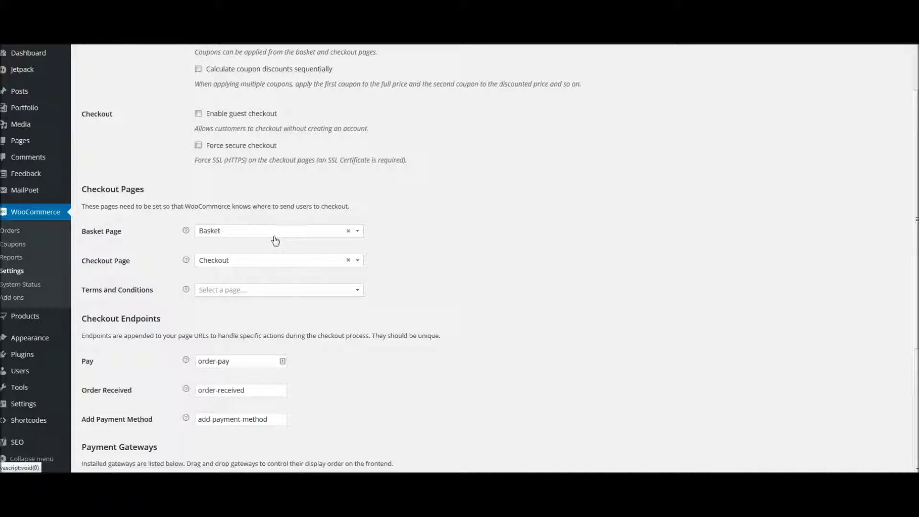
{"action": "left_click", "coordinate": [356, 234]}
{"action": "left_click", "coordinate": [402, 229]}
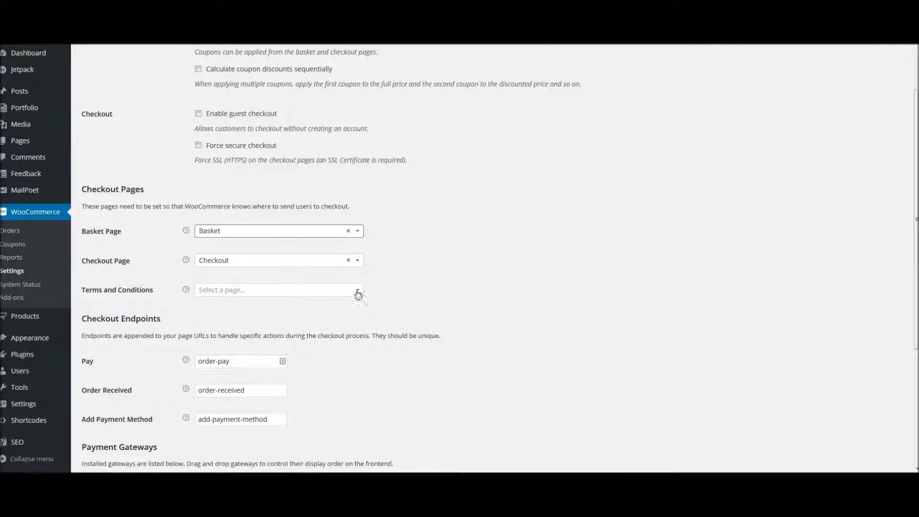
{"action": "left_click", "coordinate": [358, 261]}
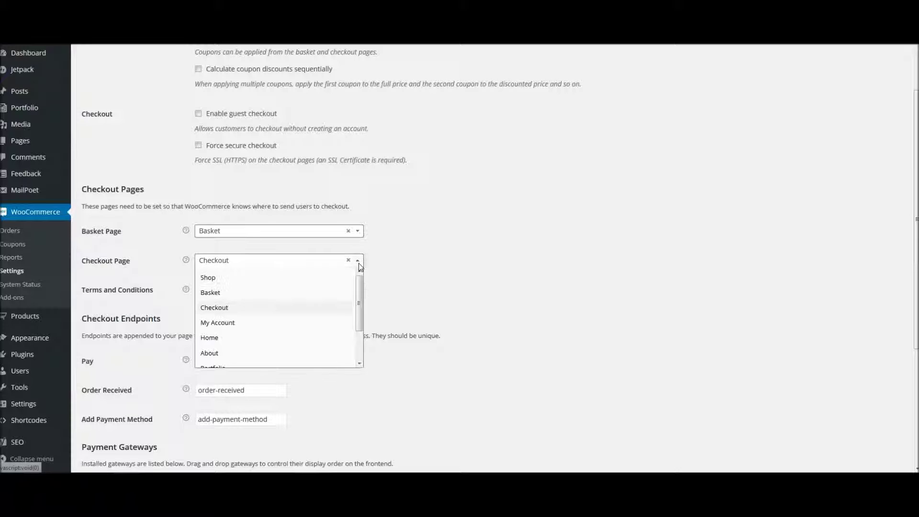
{"action": "left_click", "coordinate": [393, 294]}
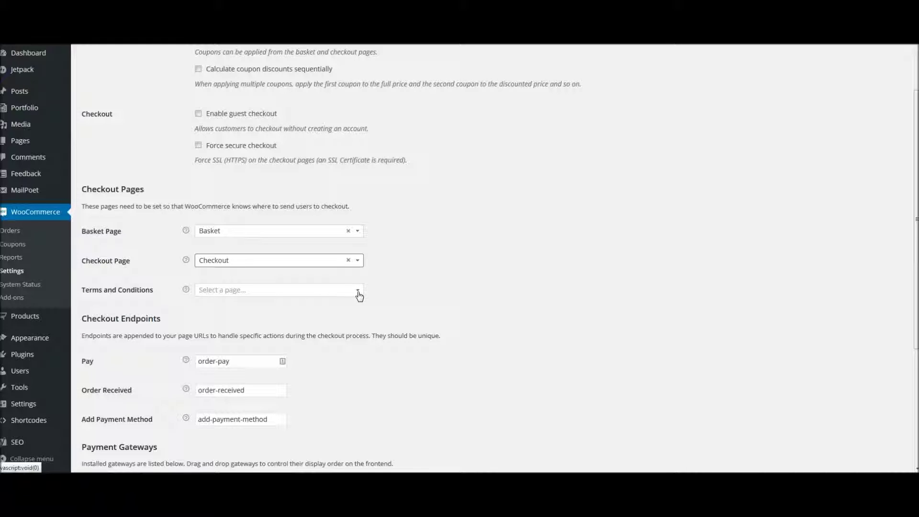
{"action": "left_click", "coordinate": [301, 292]}
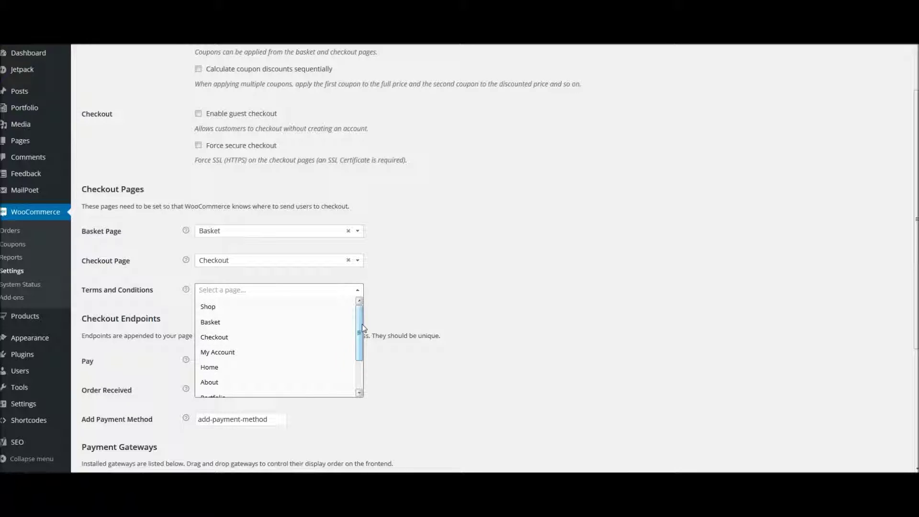
{"action": "mouse_move", "coordinate": [360, 323]}
{"action": "left_mouse_down"}
{"action": "mouse_move", "coordinate": [360, 361]}
{"action": "mouse_move", "coordinate": [361, 320]}
{"action": "left_mouse_up"}
{"action": "left_click", "coordinate": [392, 280]}
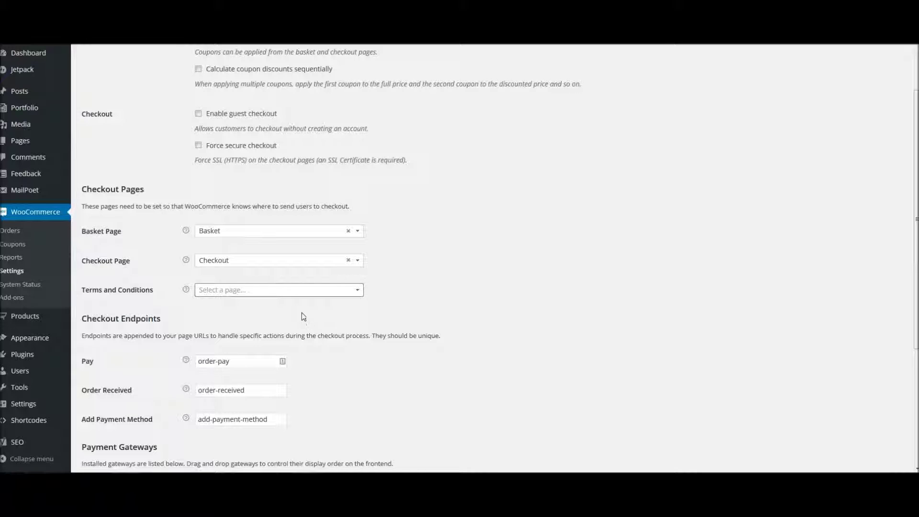
- Reorder the payment gateways to Cash on Delivery, Direct Bank Transfer, PayPal, Cheque Payment, and save the checkout settings
{"action": "scroll", "coordinate": [304, 316], "scroll_direction": "down", "scroll_amount": 2}
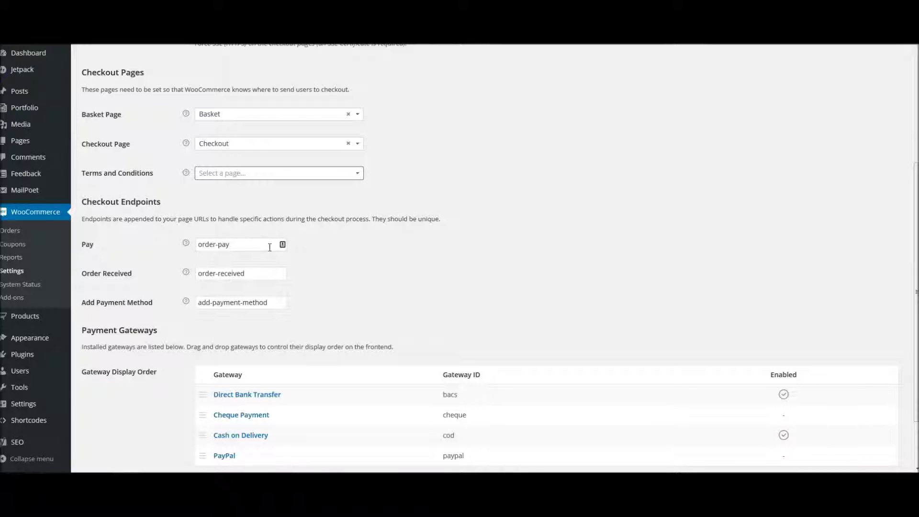
{"action": "scroll", "coordinate": [311, 287], "scroll_direction": "down", "scroll_amount": 1}
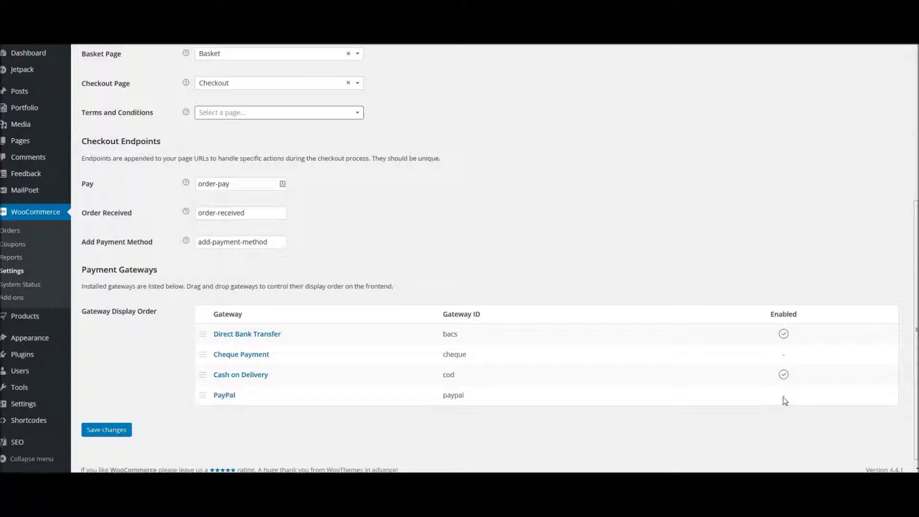
{"action": "scroll", "coordinate": [524, 279], "scroll_direction": "up", "scroll_amount": 2}
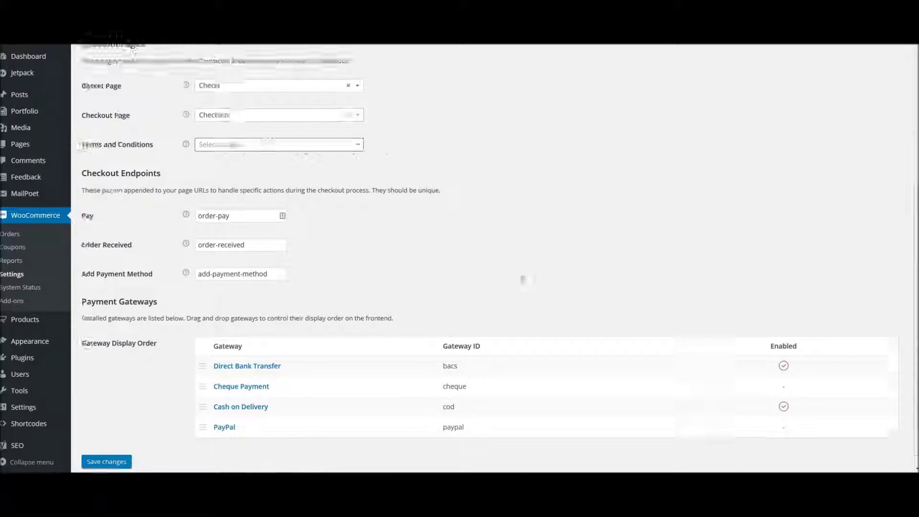
{"action": "scroll", "coordinate": [517, 297], "scroll_direction": "up", "scroll_amount": 5}
{"action": "scroll", "coordinate": [533, 261], "scroll_direction": "down", "scroll_amount": 5}
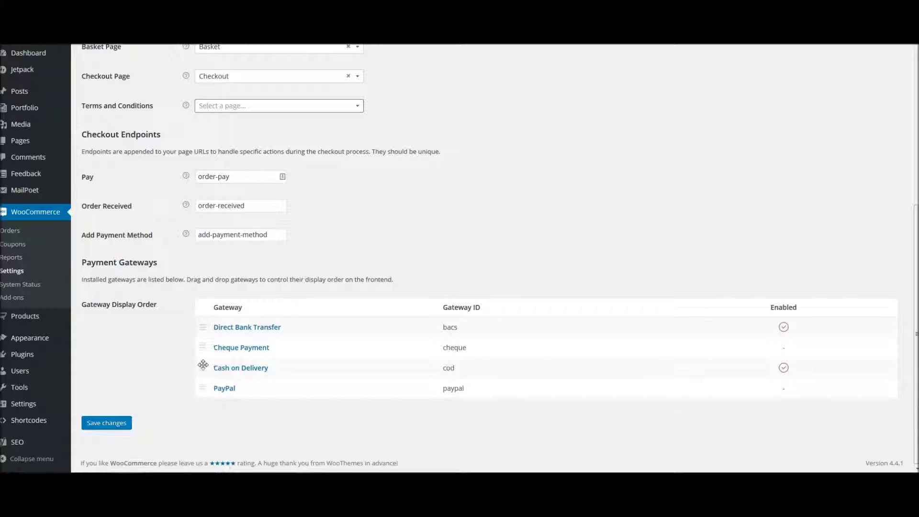
{"action": "left_click_drag", "start_coordinate": [205, 368], "coordinate": [212, 345]}
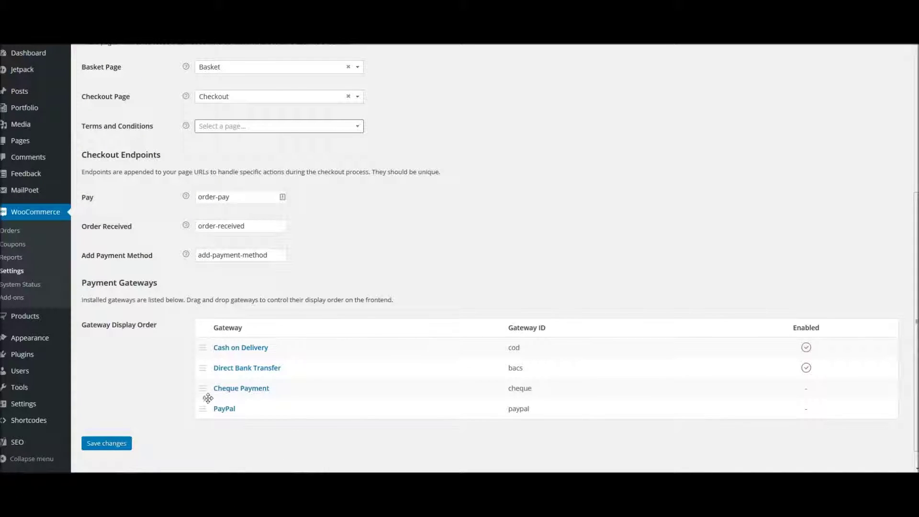
{"action": "left_click_drag", "start_coordinate": [206, 408], "coordinate": [204, 387]}
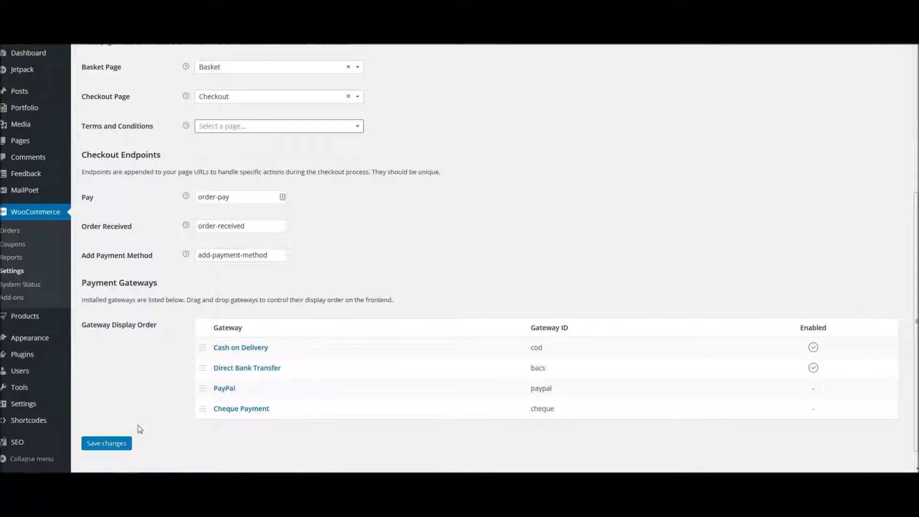
{"action": "left_click", "coordinate": [110, 443]}
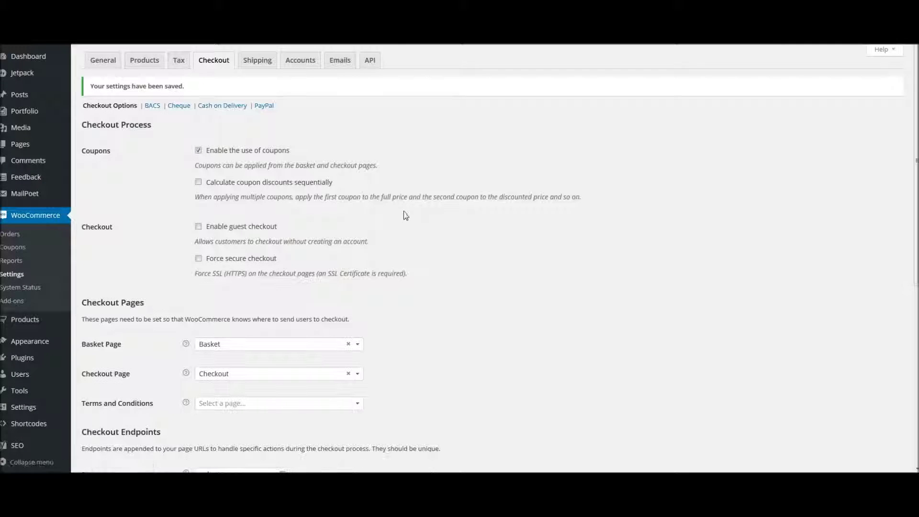
- Review the BACS description, instructions and account detail fields, and the Cash on Delivery gateway settings
{"action": "left_click", "coordinate": [153, 107]}
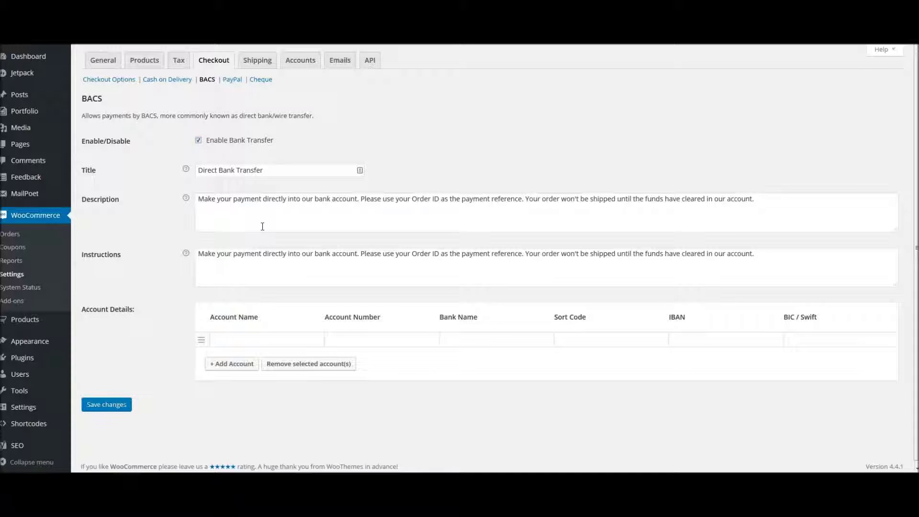
{"action": "mouse_move", "coordinate": [198, 200]}
{"action": "left_mouse_down"}
{"action": "mouse_move", "coordinate": [288, 211]}
{"action": "mouse_move", "coordinate": [776, 217]}
{"action": "mouse_move", "coordinate": [626, 207]}
{"action": "mouse_move", "coordinate": [340, 215]}
{"action": "mouse_move", "coordinate": [198, 199]}
{"action": "left_mouse_up"}
{"action": "left_click_drag", "start_coordinate": [200, 254], "coordinate": [434, 254]}
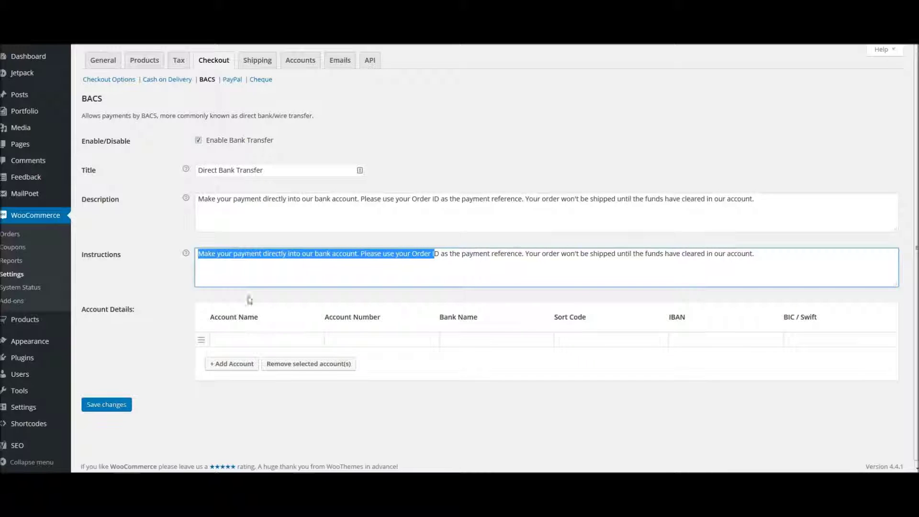
{"action": "left_click", "coordinate": [257, 340]}
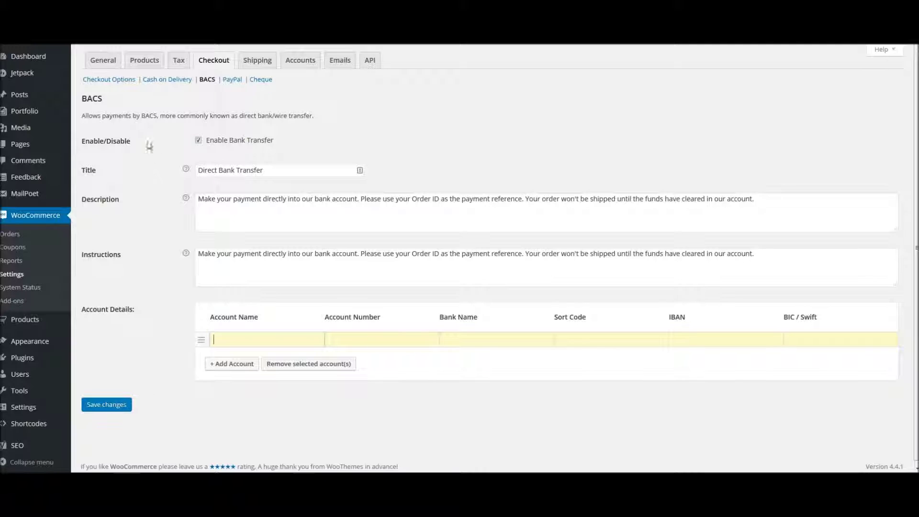
{"action": "left_click", "coordinate": [166, 83]}
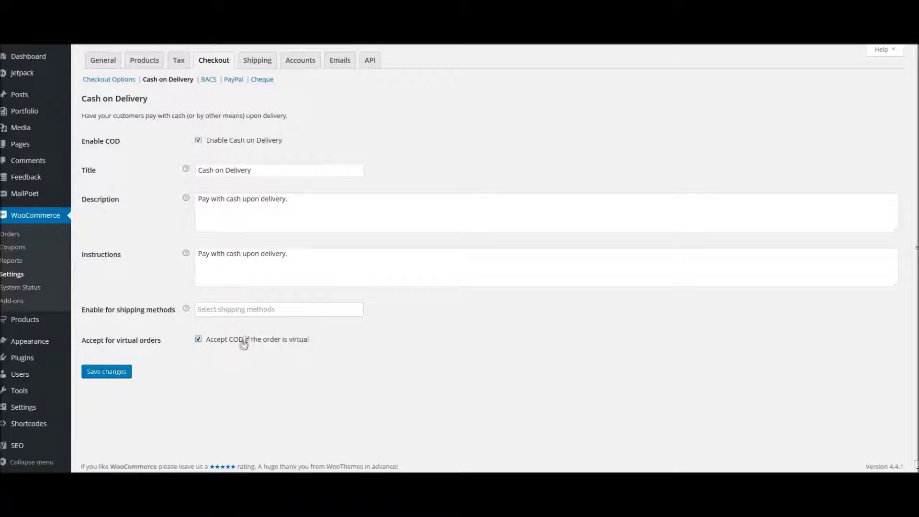
- Enable PayPal standard and save the PayPal settings after reviewing the advanced options and payment action choices
{"action": "left_click", "coordinate": [233, 82]}
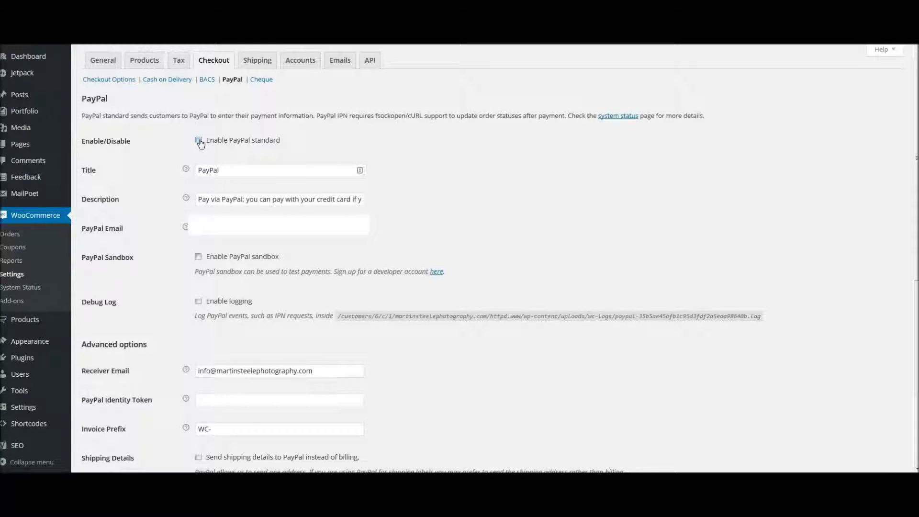
{"action": "left_click", "coordinate": [198, 141]}
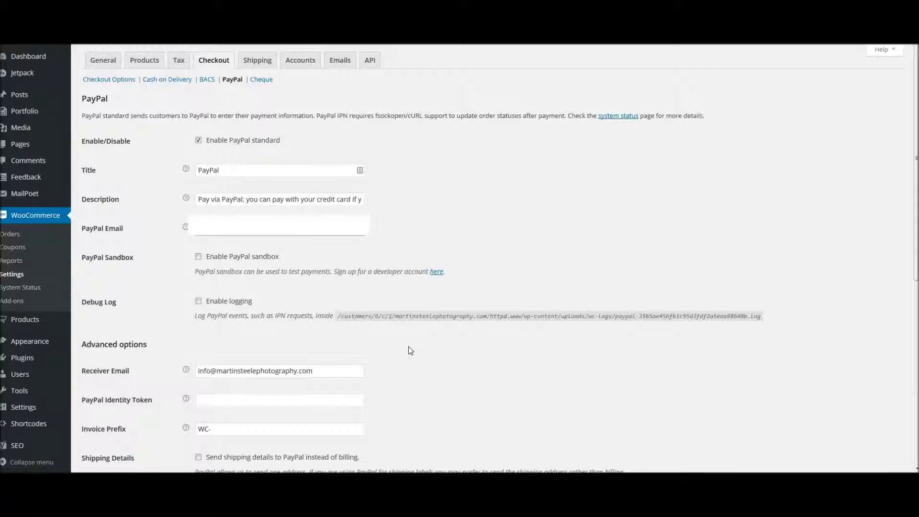
{"action": "scroll", "coordinate": [407, 357], "scroll_direction": "down", "scroll_amount": 1}
{"action": "scroll", "coordinate": [407, 357], "scroll_direction": "down", "scroll_amount": 4}
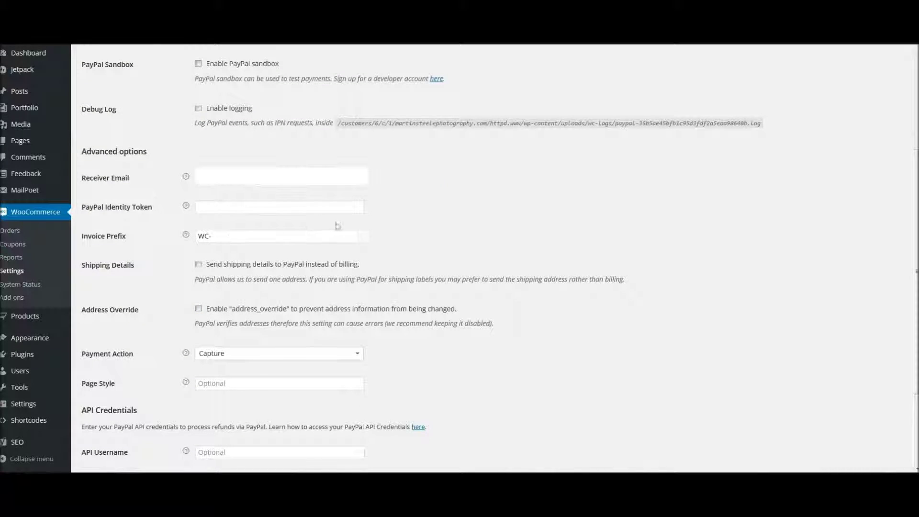
{"action": "left_click", "coordinate": [224, 208]}
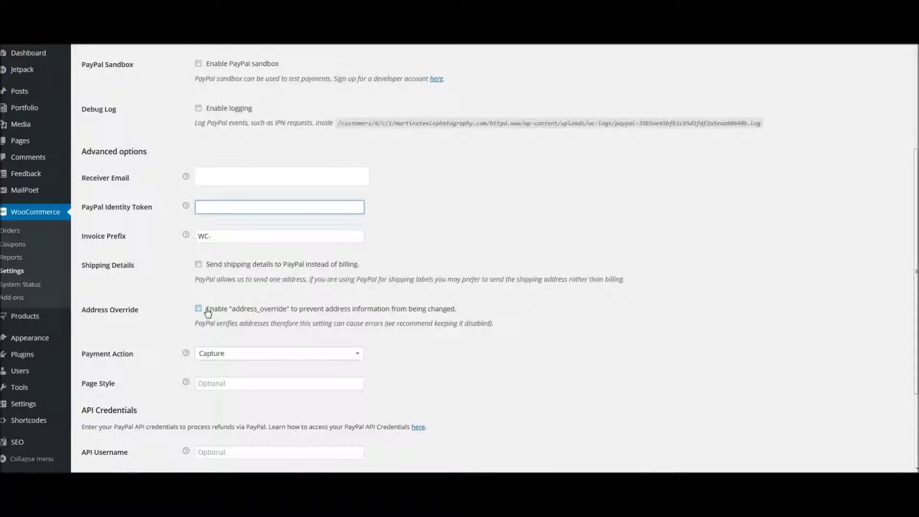
{"action": "scroll", "coordinate": [287, 306], "scroll_direction": "down", "scroll_amount": 3}
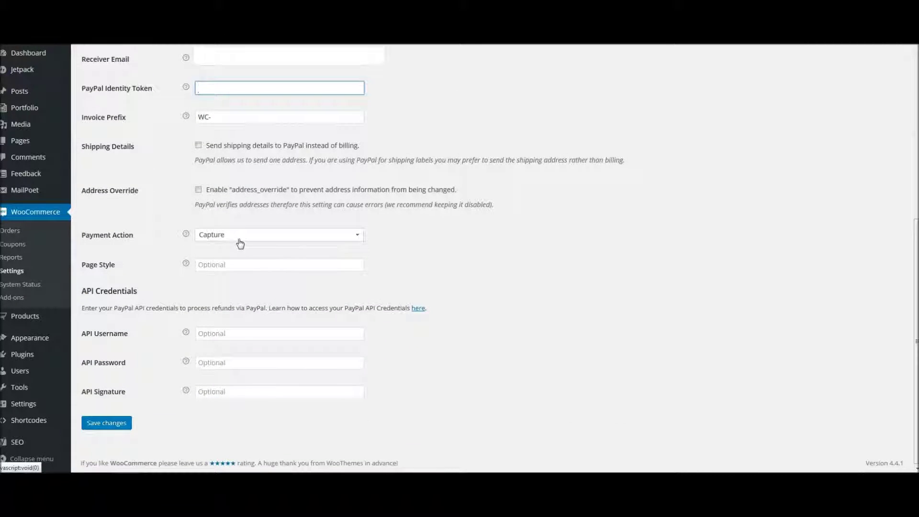
{"action": "left_click", "coordinate": [241, 235]}
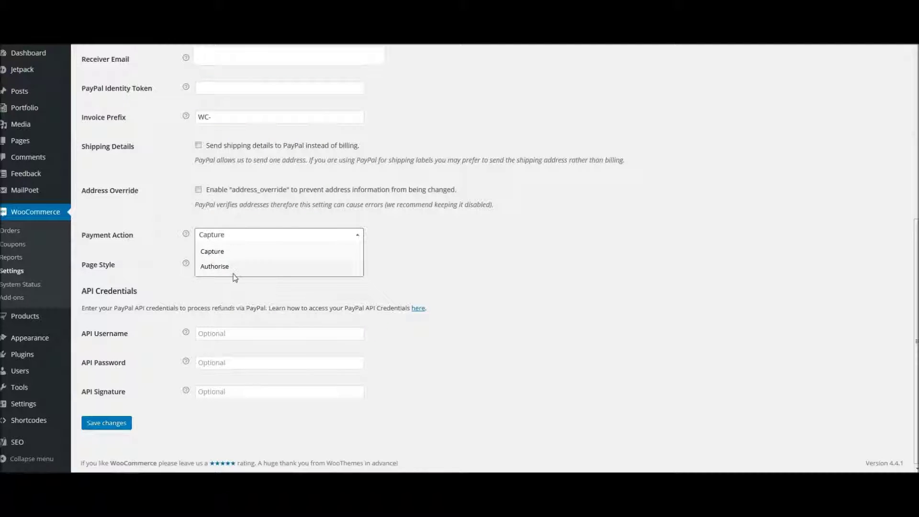
{"action": "left_click", "coordinate": [242, 240]}
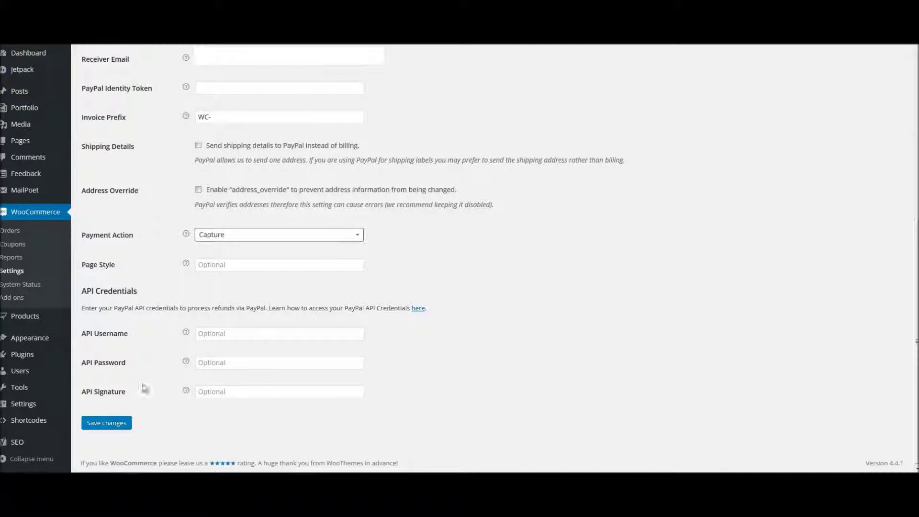
{"action": "left_click", "coordinate": [108, 423]}
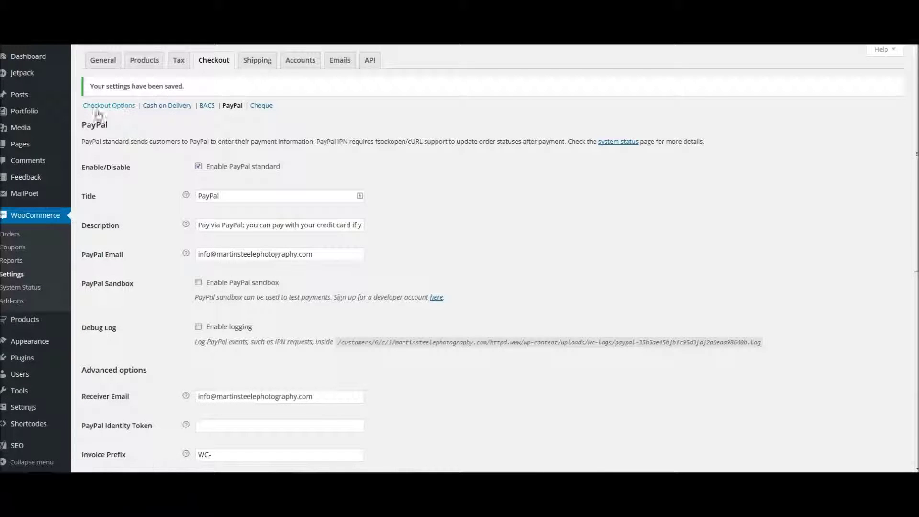
- Check which payment gateways are enabled in the checkout options and open the Cheque gateway settings
{"action": "left_click", "coordinate": [103, 107]}
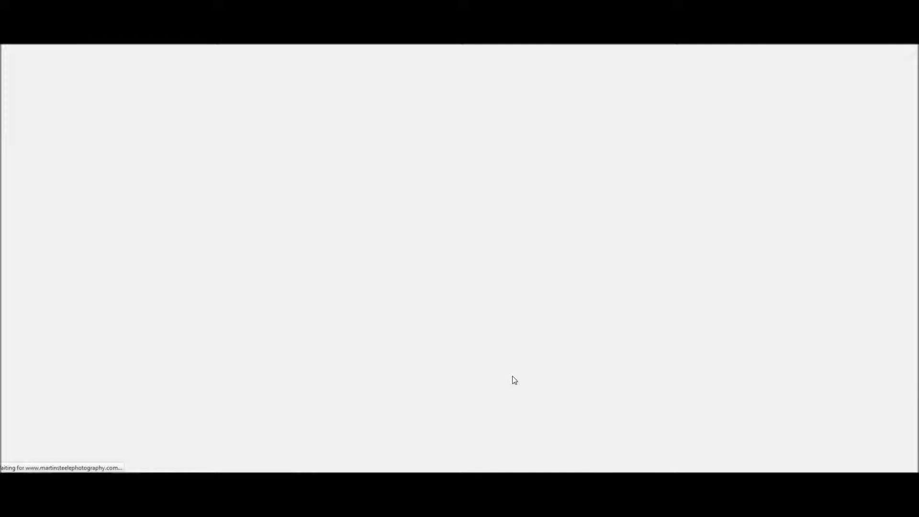
{"action": "scroll", "coordinate": [511, 382], "scroll_direction": "down", "scroll_amount": 6}
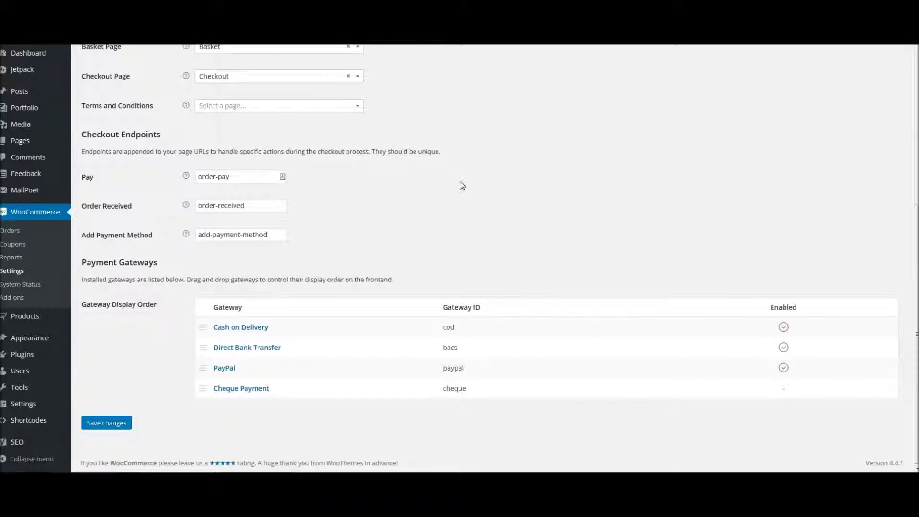
{"action": "scroll", "coordinate": [459, 206], "scroll_direction": "up", "scroll_amount": 5}
{"action": "scroll", "coordinate": [441, 318], "scroll_direction": "down", "scroll_amount": 1}
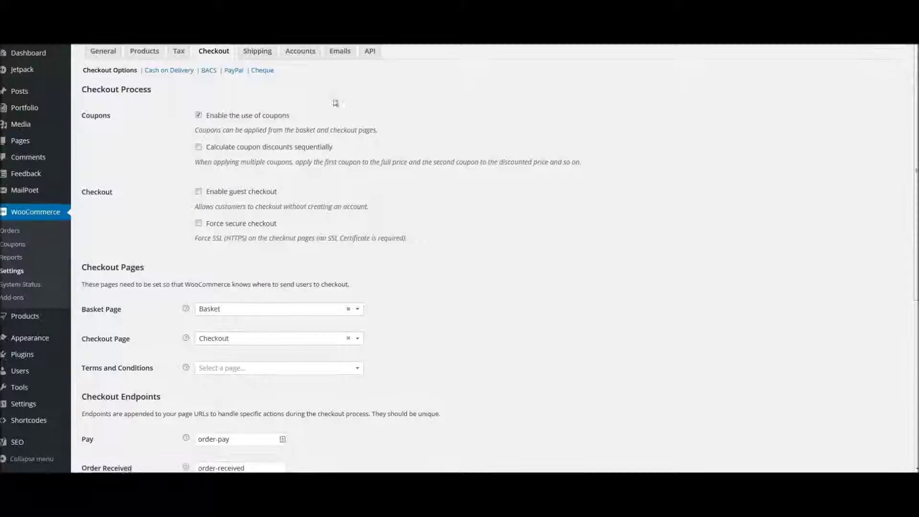
{"action": "left_click", "coordinate": [262, 71]}
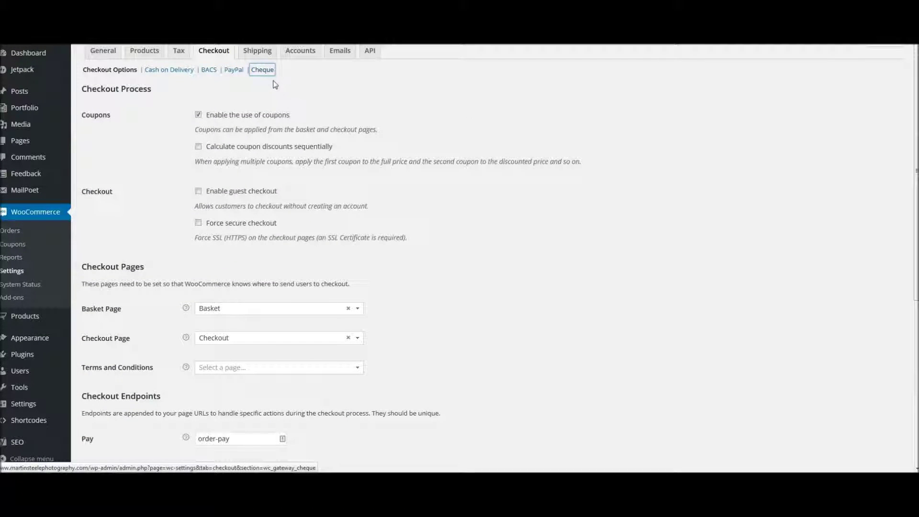